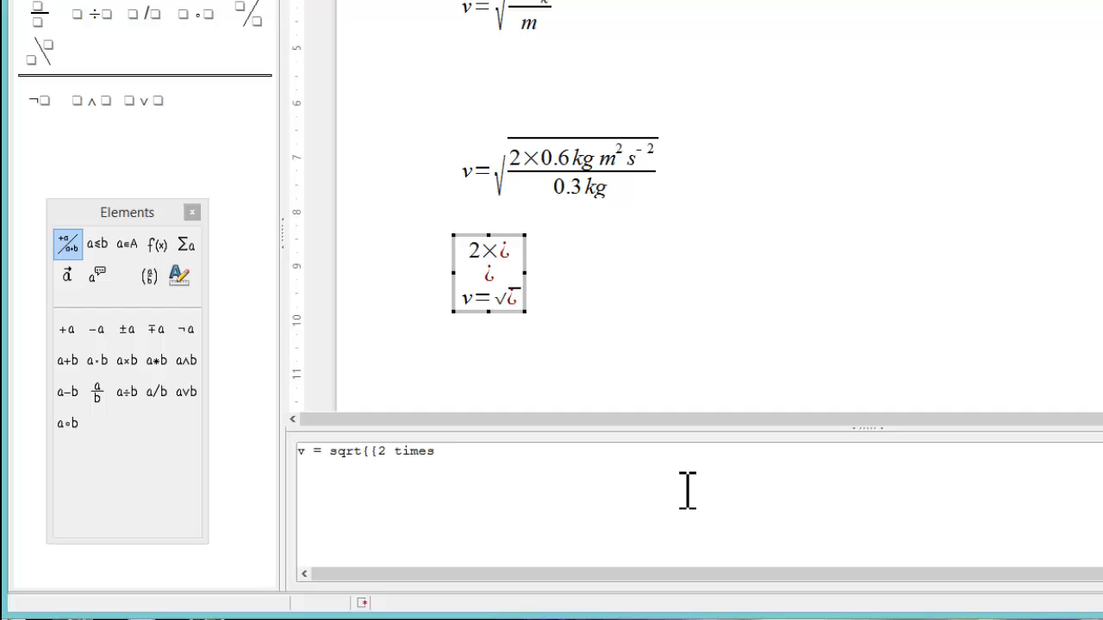
Step: Complete the velocity formula with 0.6 kg m² s⁻² over 0.3 kg and close the editor
text(0.6 kg )
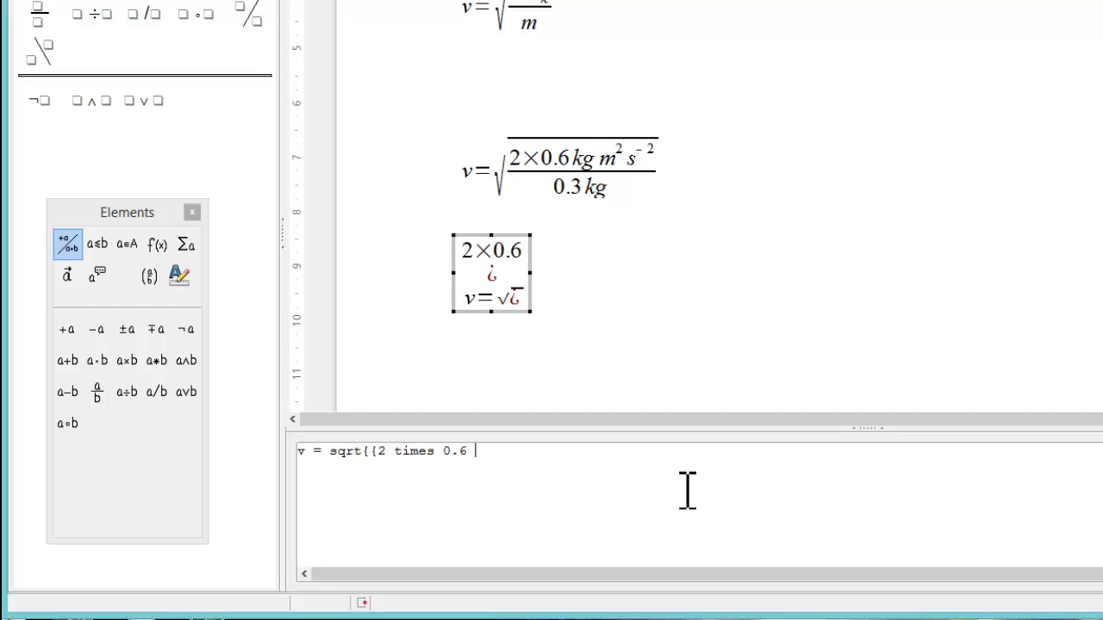
text(m)
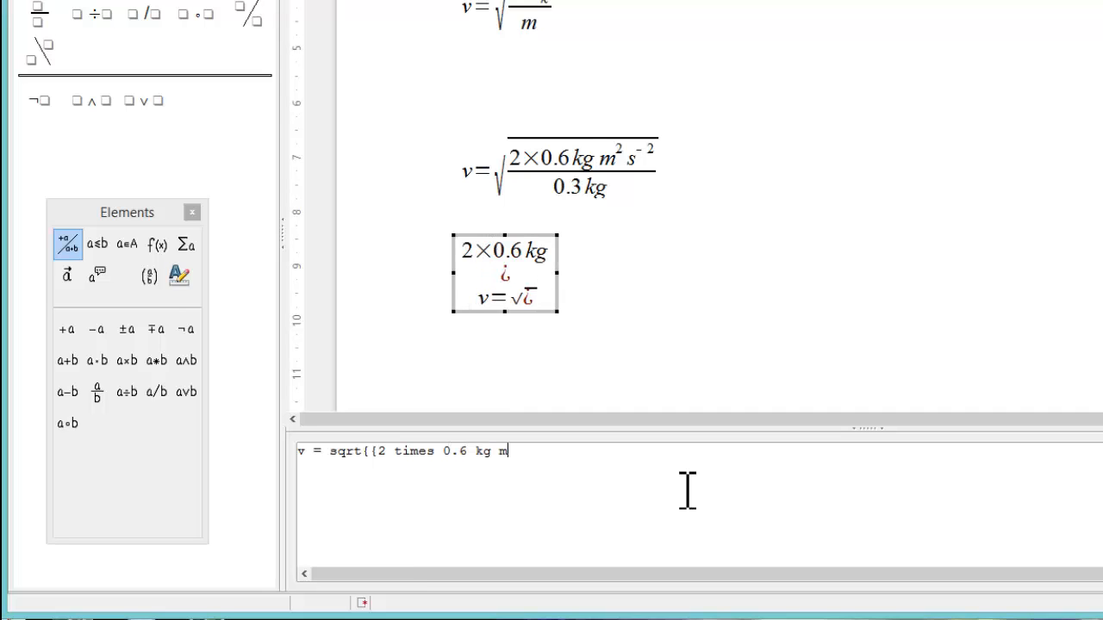
text(^2 )
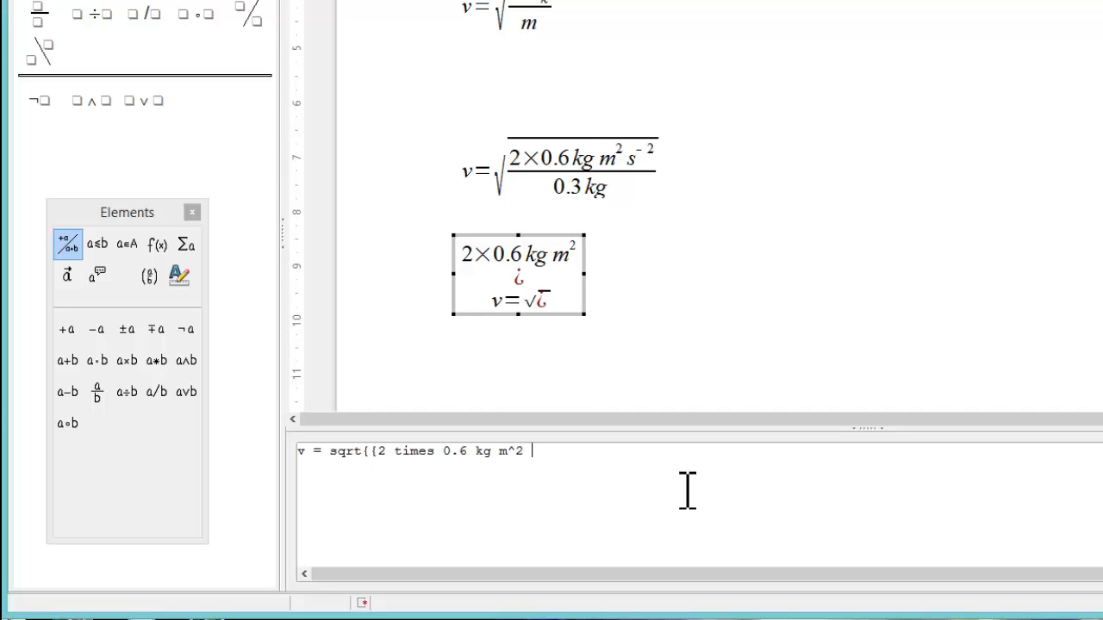
text(s^-2)
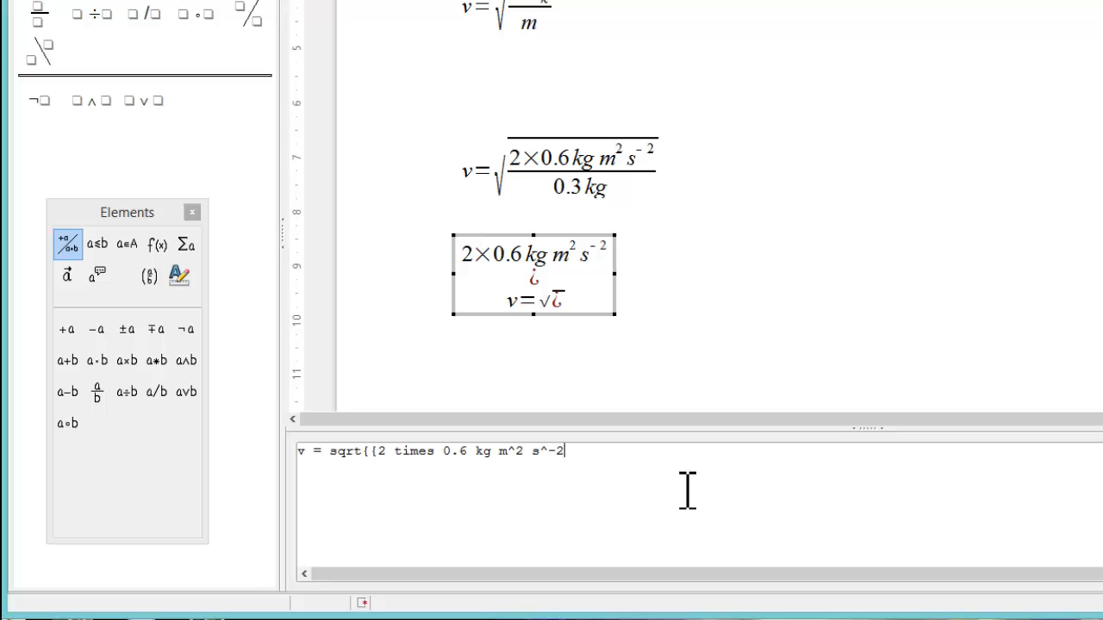
text(})
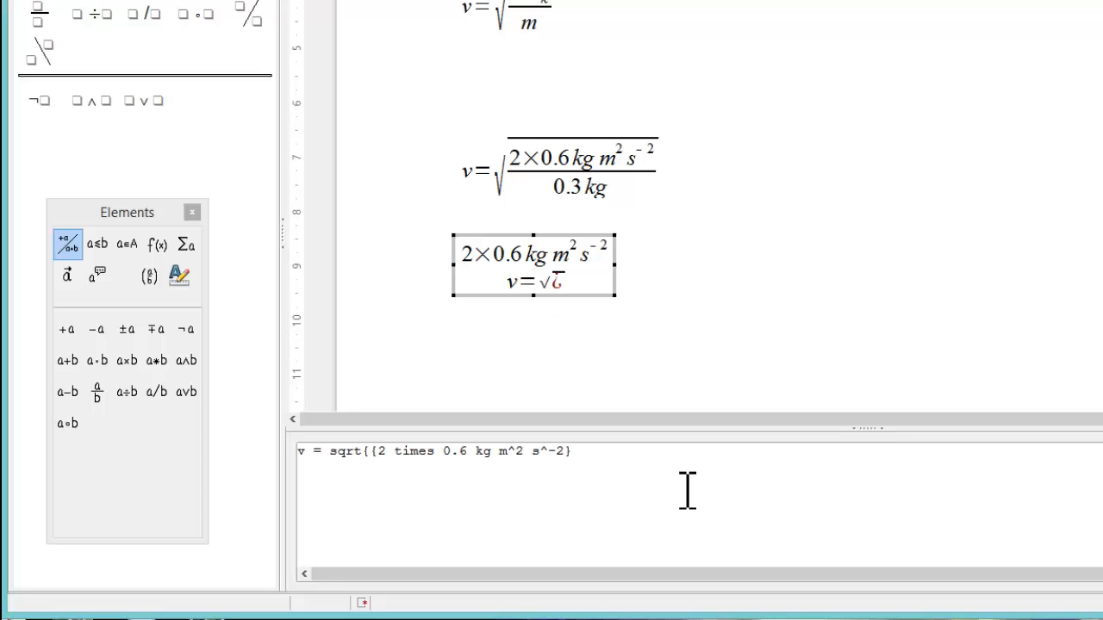
text( over )
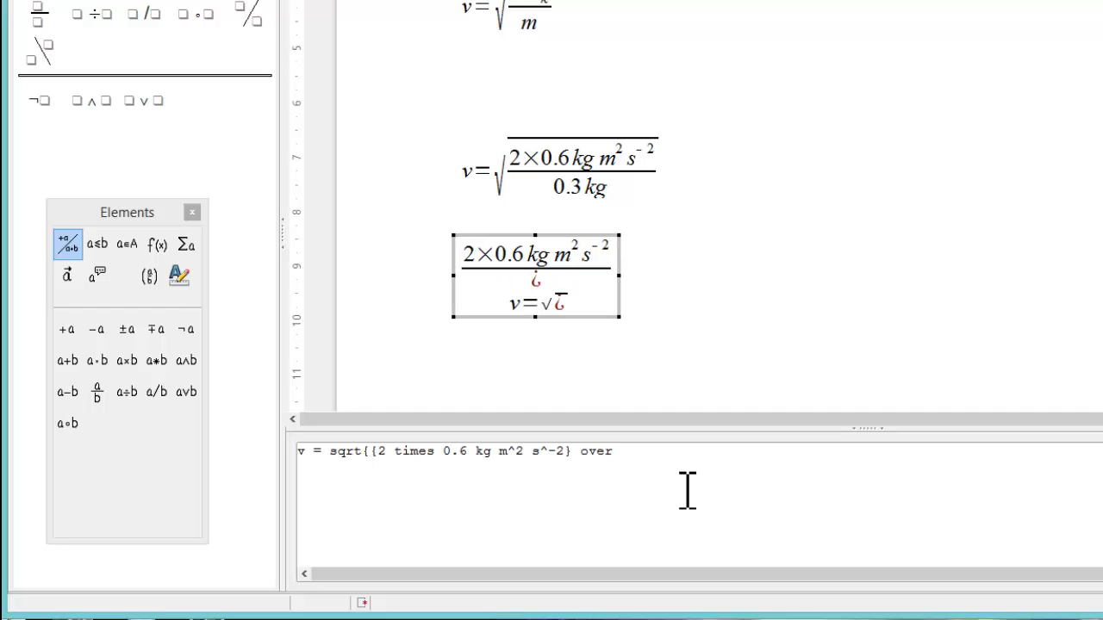
text({)
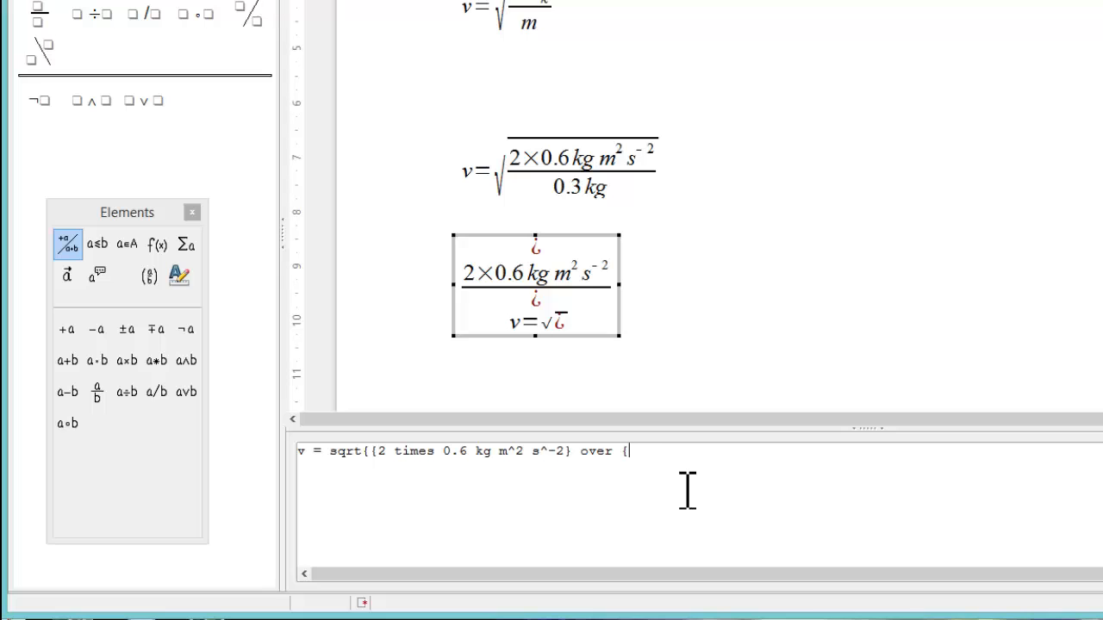
text(0.3 kg)
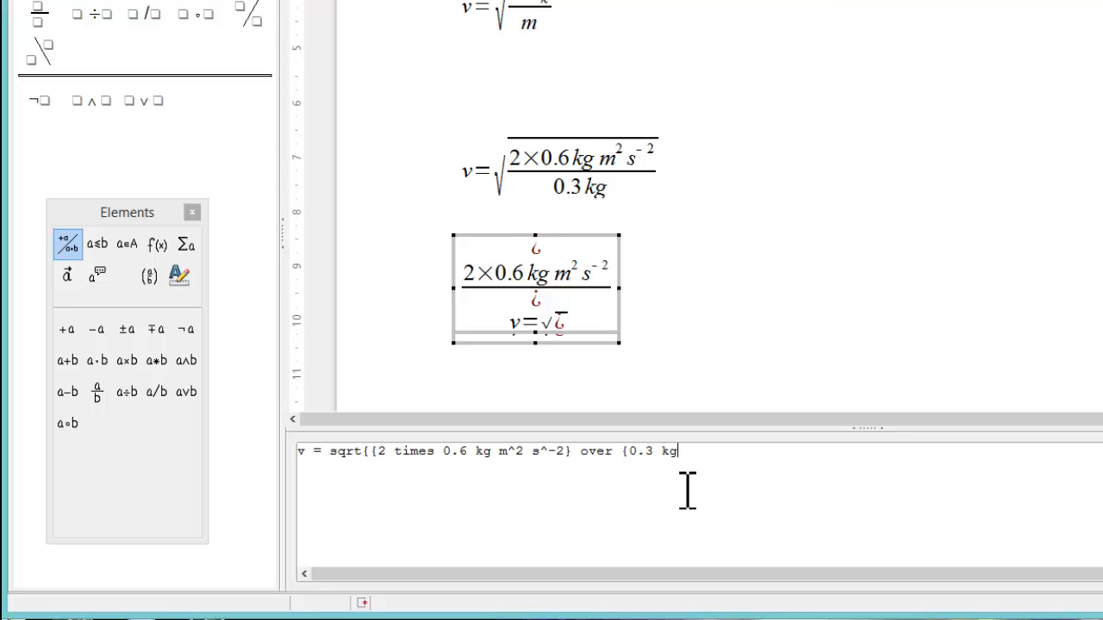
text(})
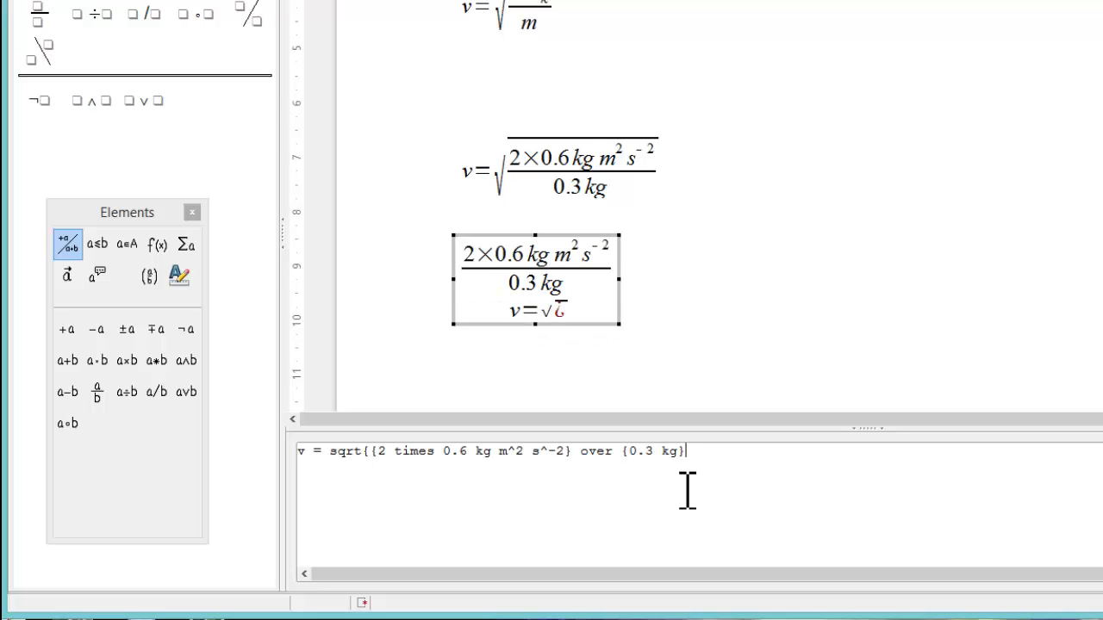
text(})
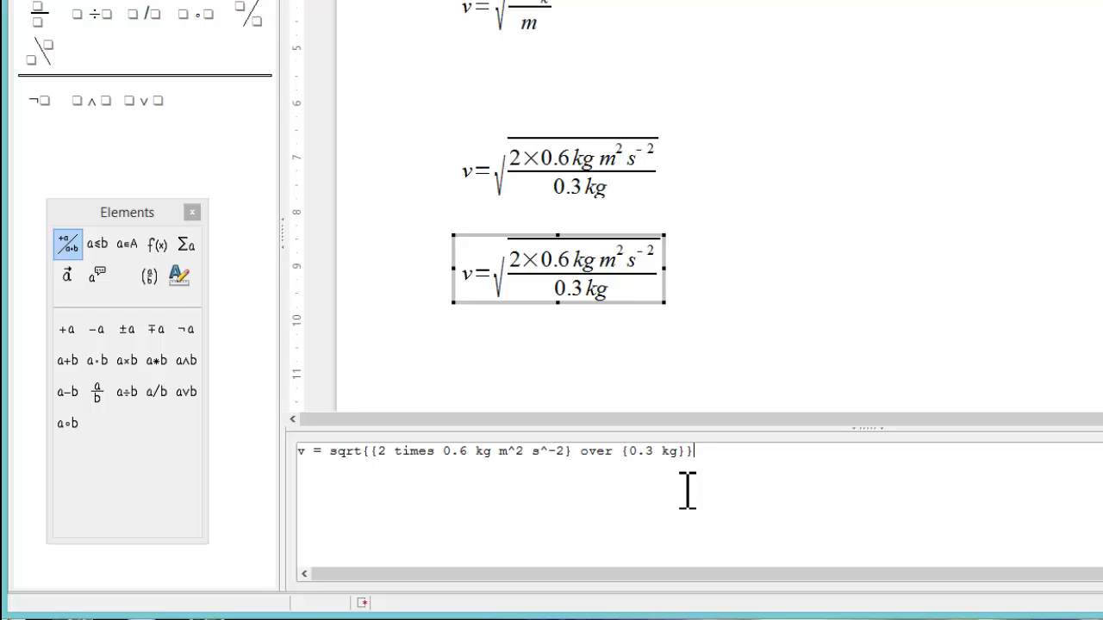
key(Escape)
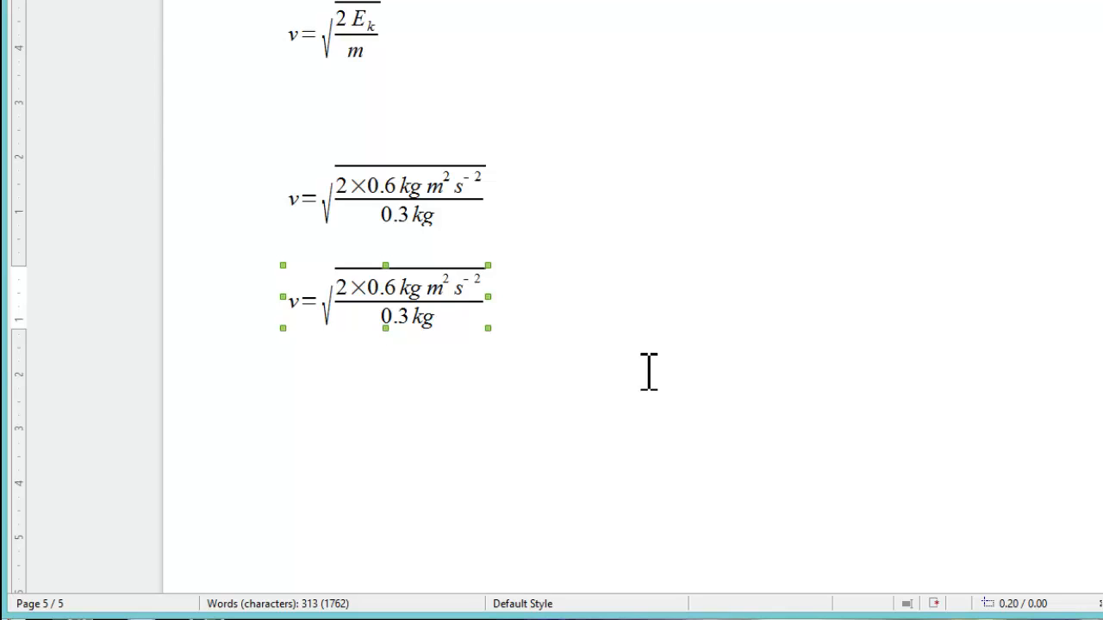
Step: Deselect the velocity formula and scroll down to page 6, headed 'Book 3, p33'
key(Escape)
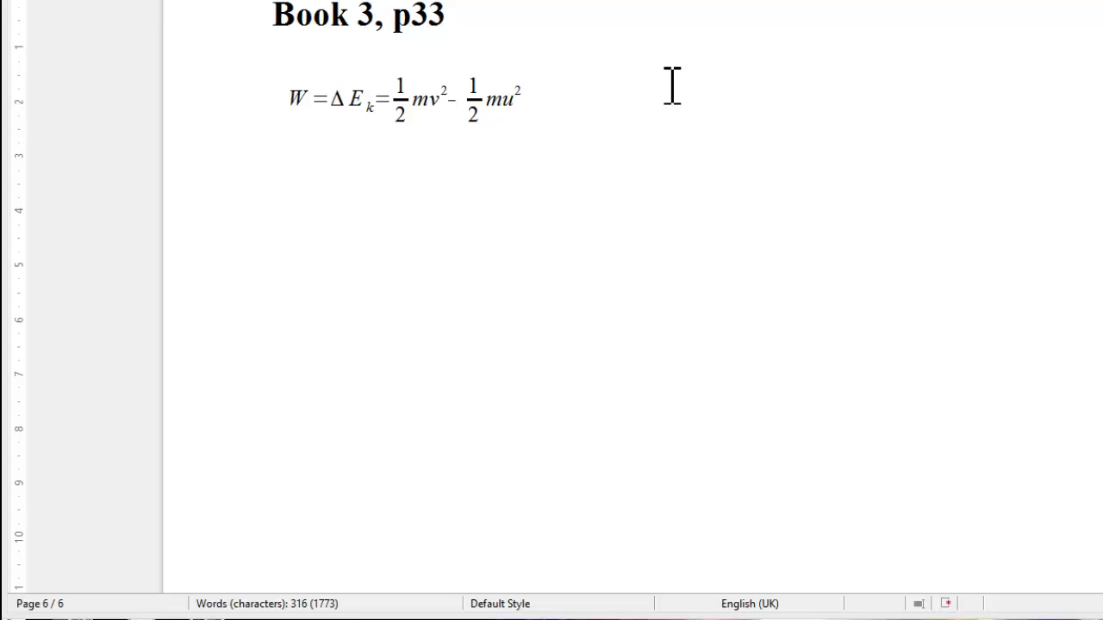
Step: Insert an empty Math formula object via Insert > Object > Formula below the work-energy equation
click(435, 230)
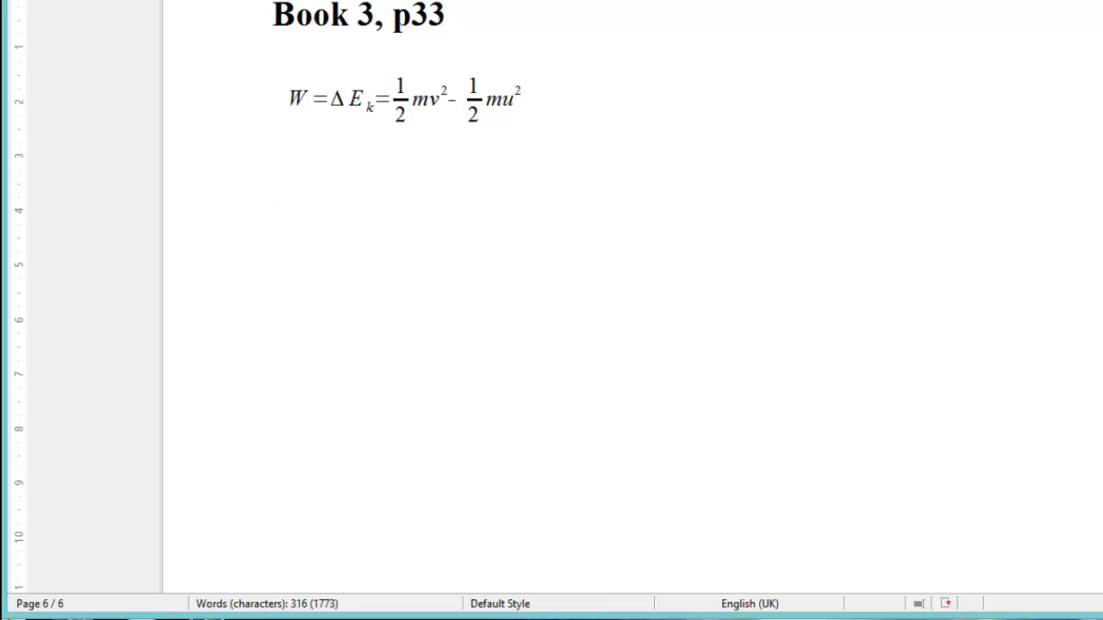
key(alt+i)
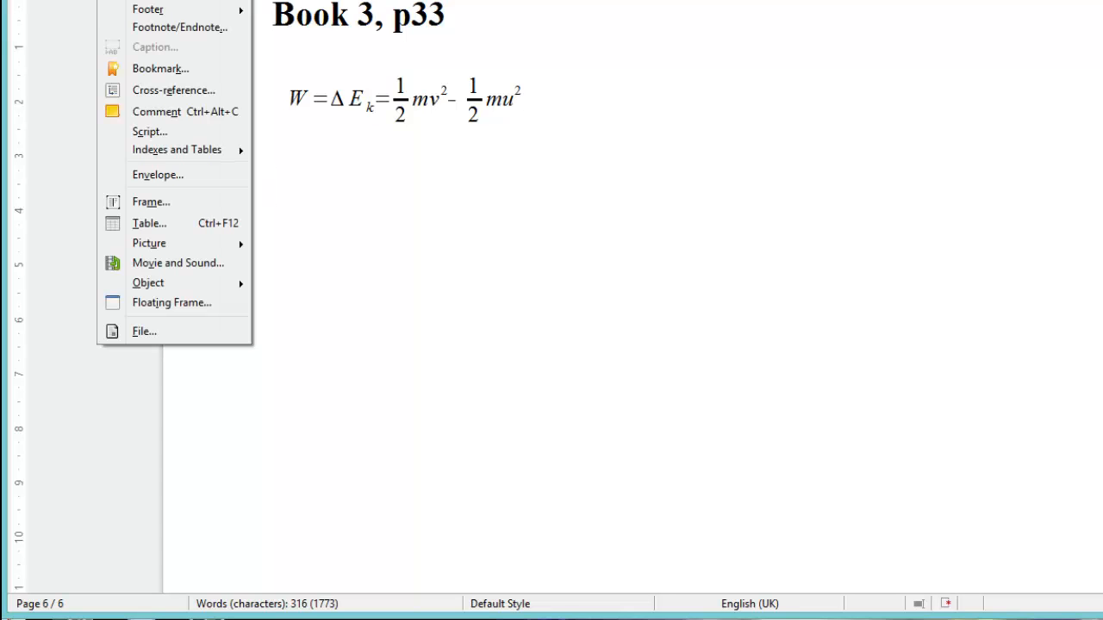
key(o)
key(f)
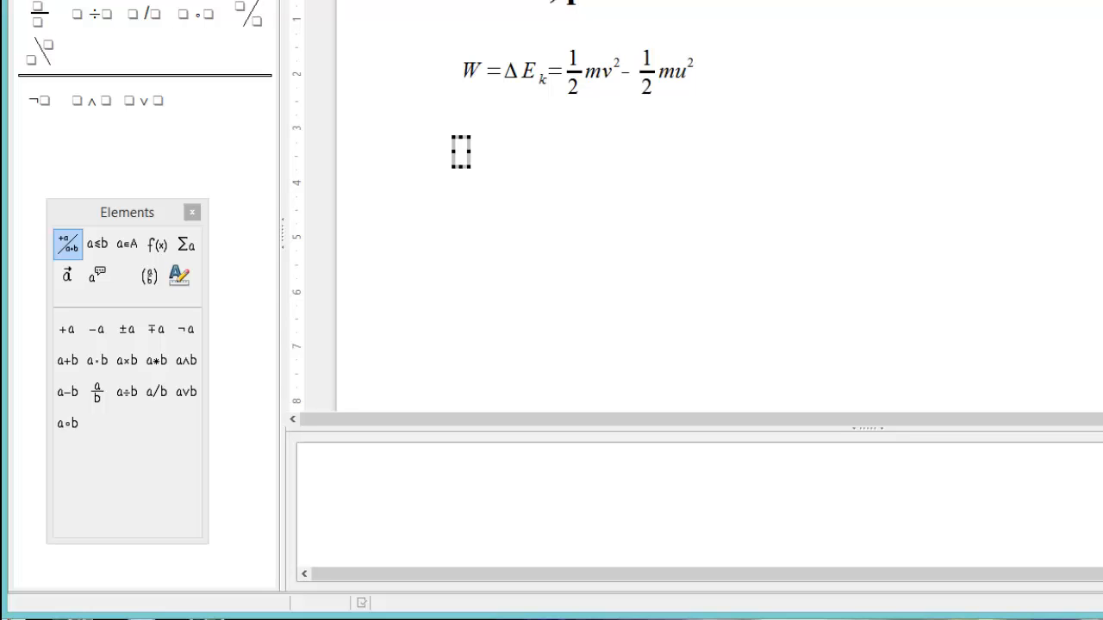
Step: Enter 'W = %DELTA E_k = 1 over 2 mv^2 -1 over 2 mu^2' and exit the formula editor
text(W )
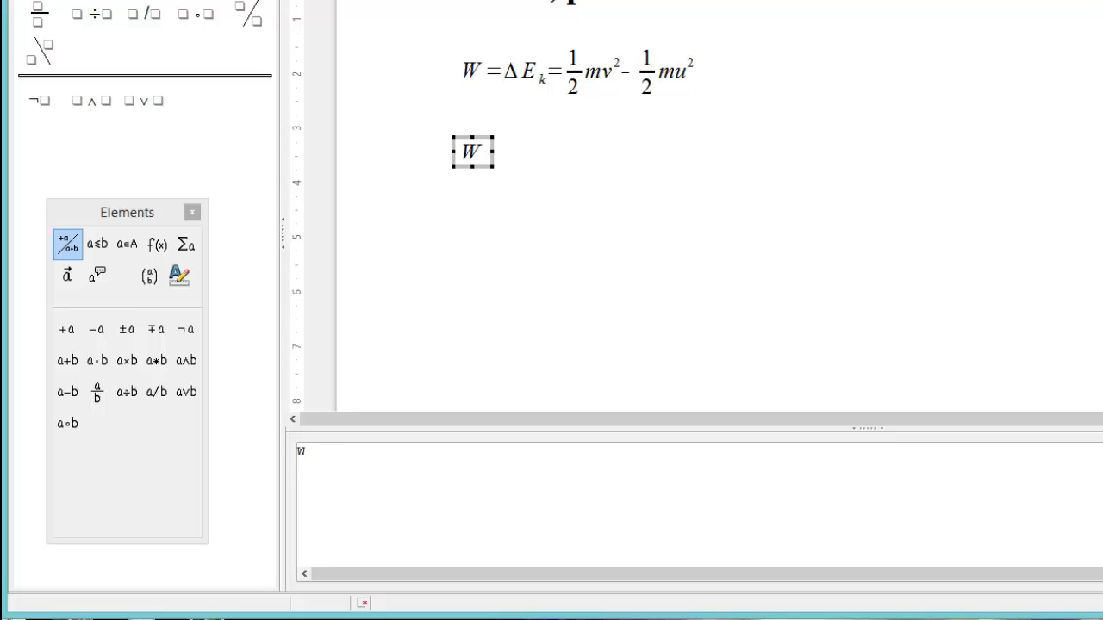
text(= %)
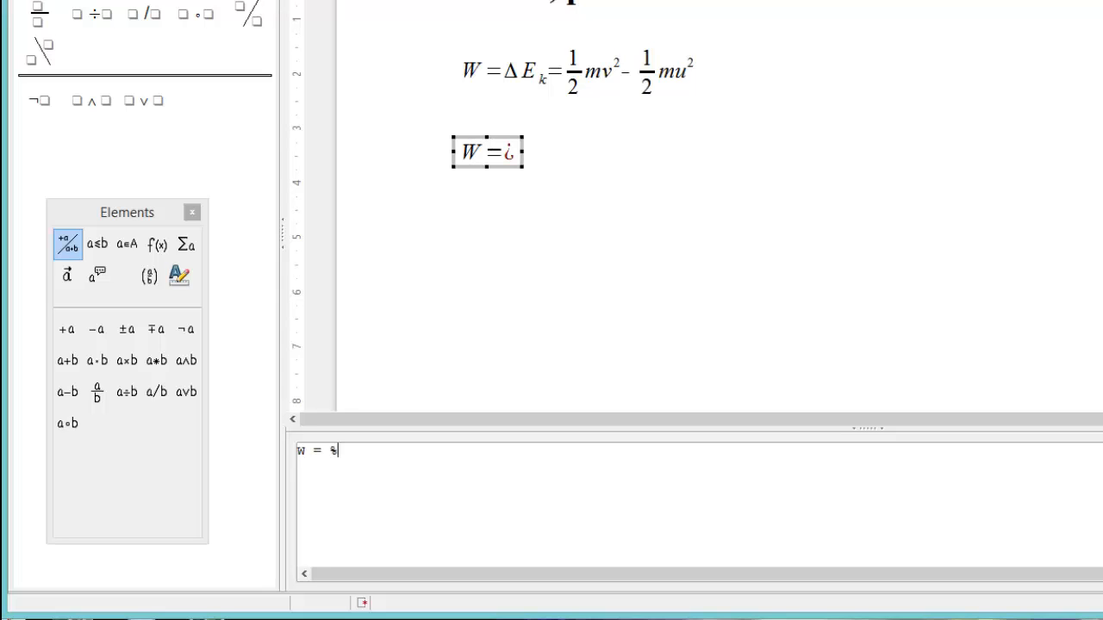
text(DELTA)
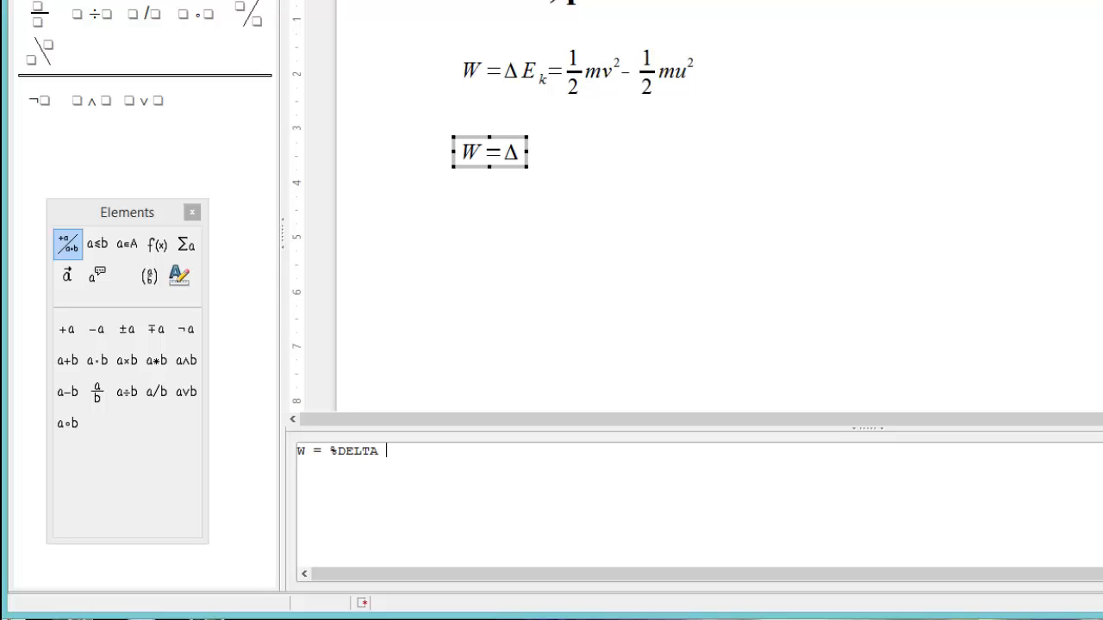
text(ELTA E_)
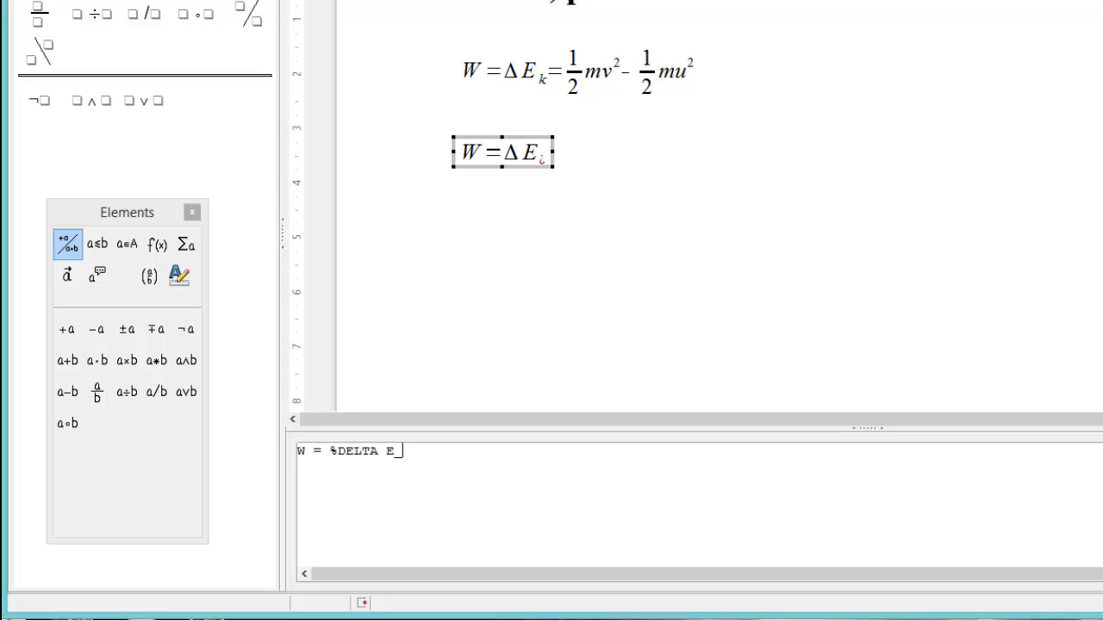
text(k)
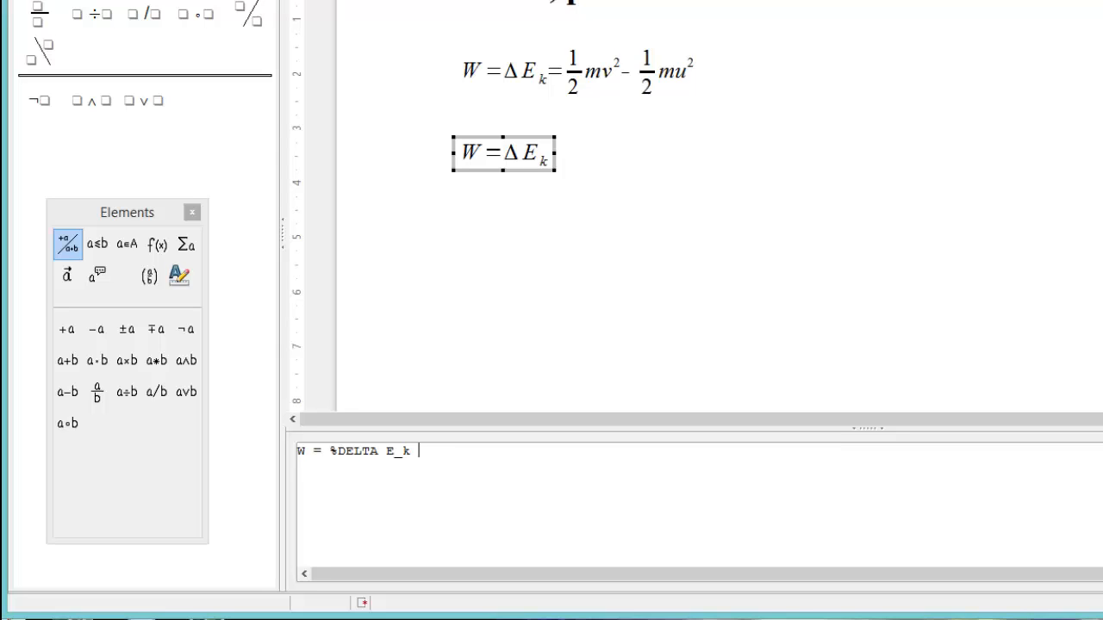
text(= 1 over )
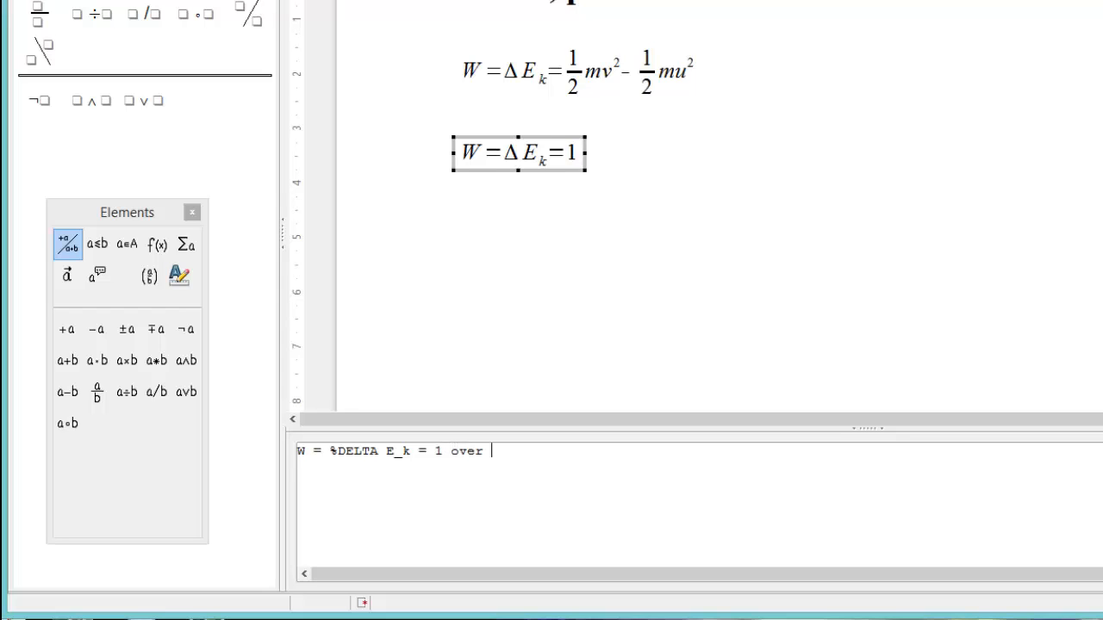
text(2)
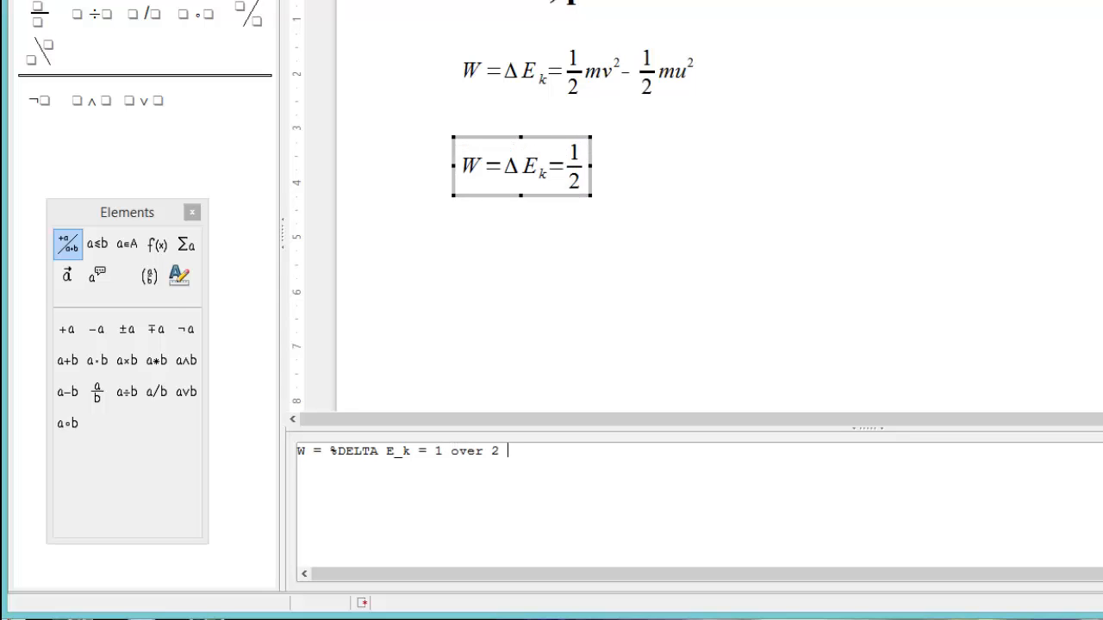
text( m)
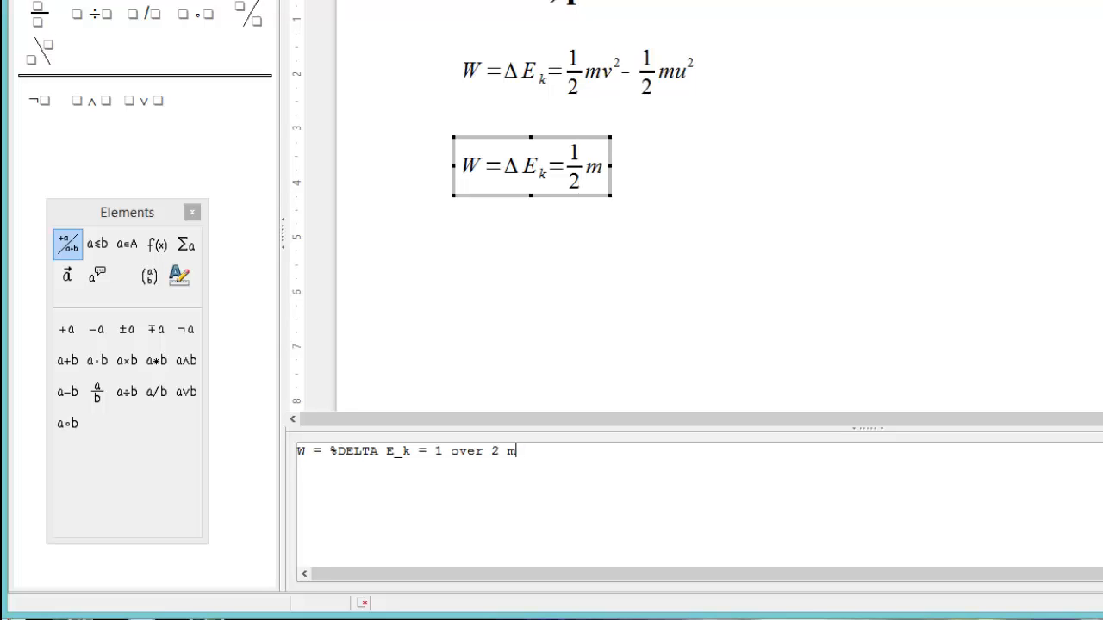
text(v)
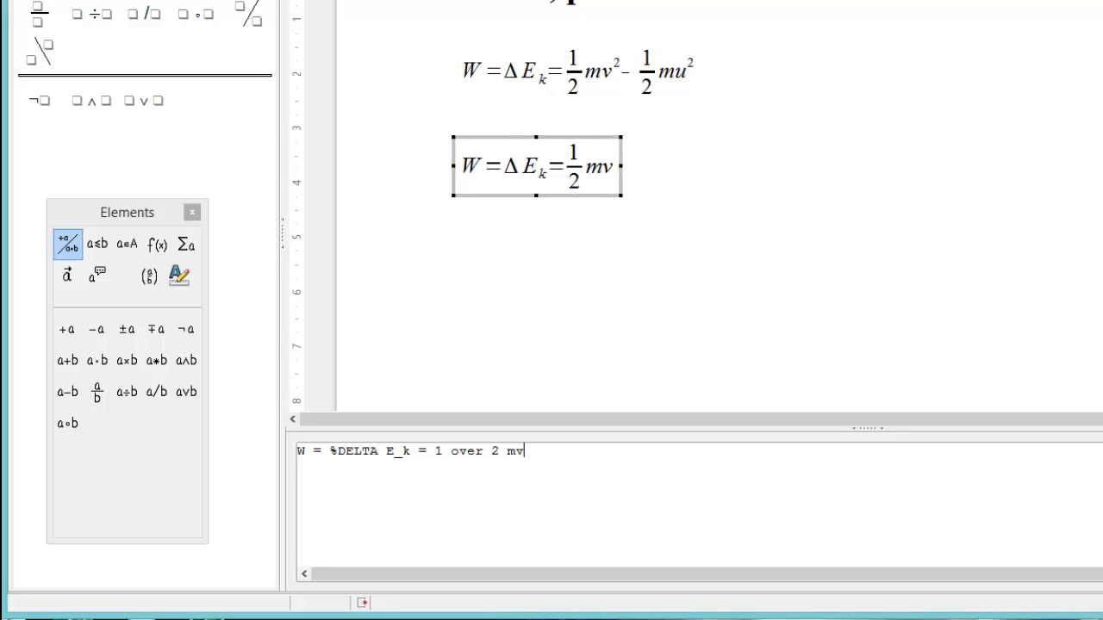
text(^2)
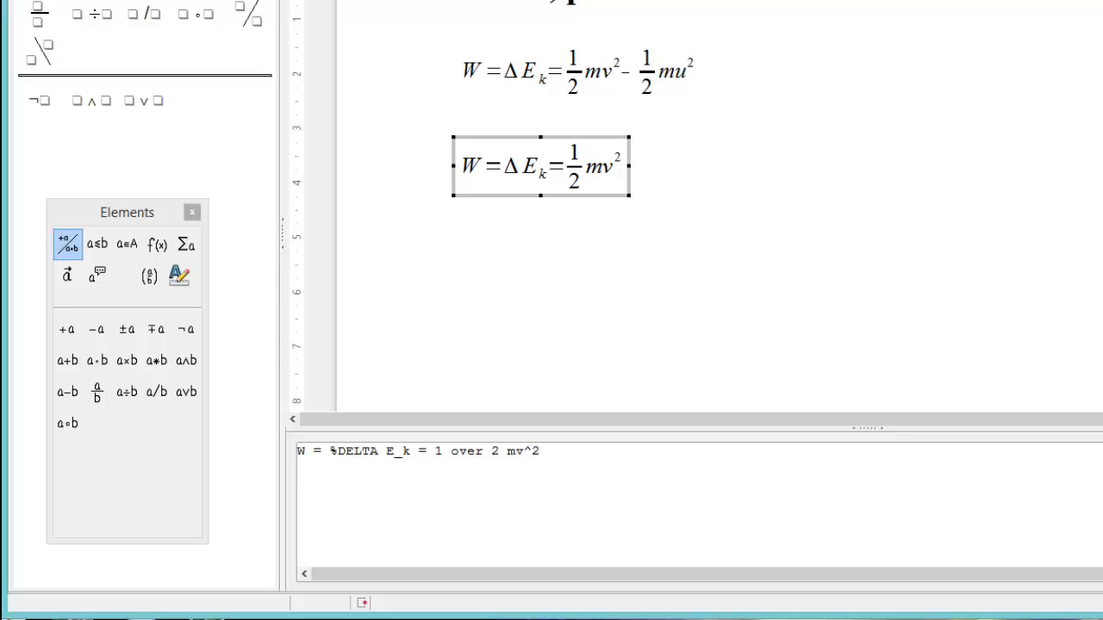
text( -1 over)
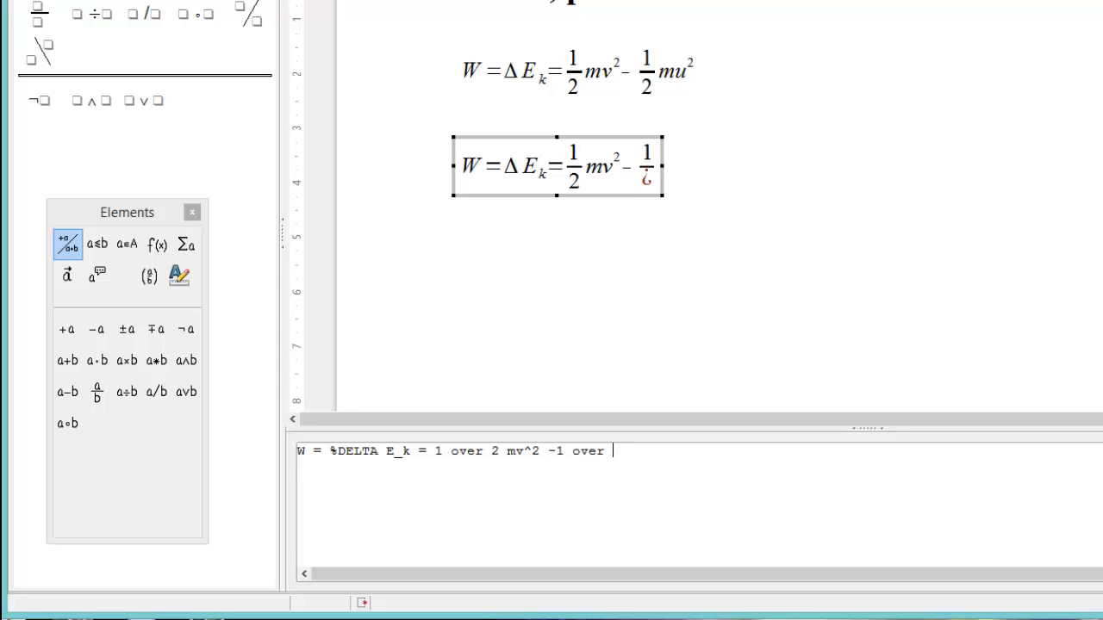
text( 2)
text(mu)
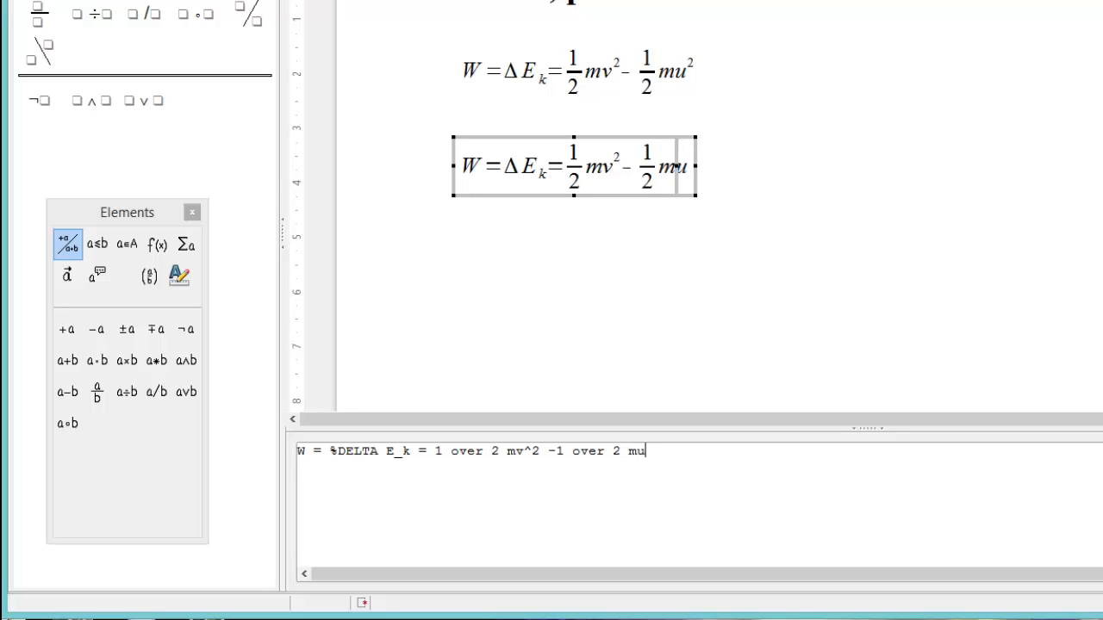
text(^2)
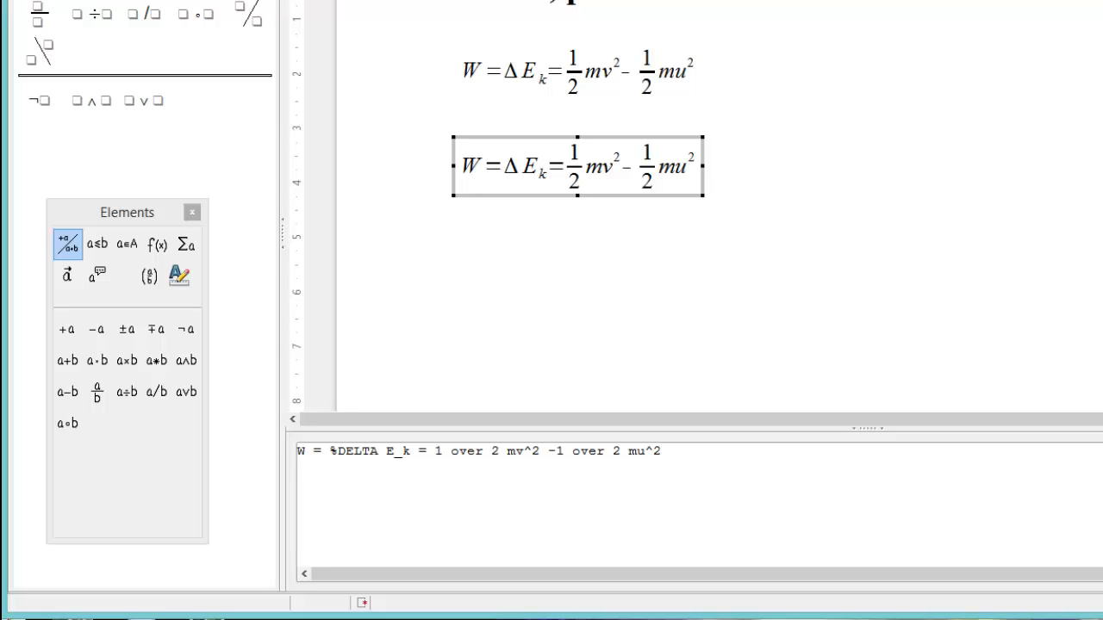
key(Escape)
key(Escape)
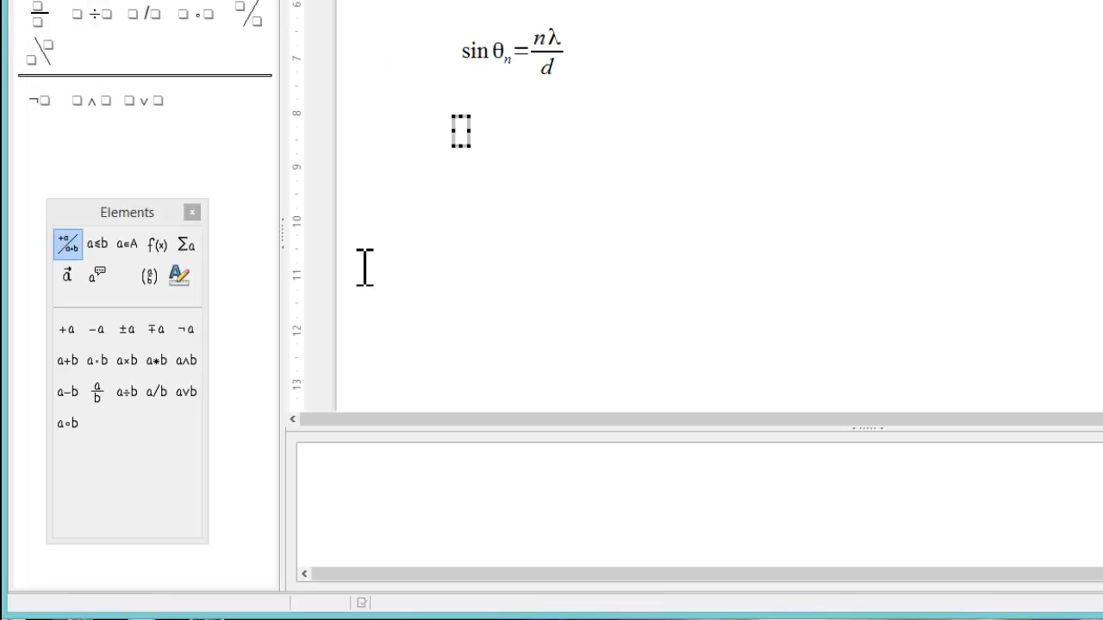
Step: Enter 'sin %theta_n = {n %lambda} over d' in the Math command pane
text(sin)
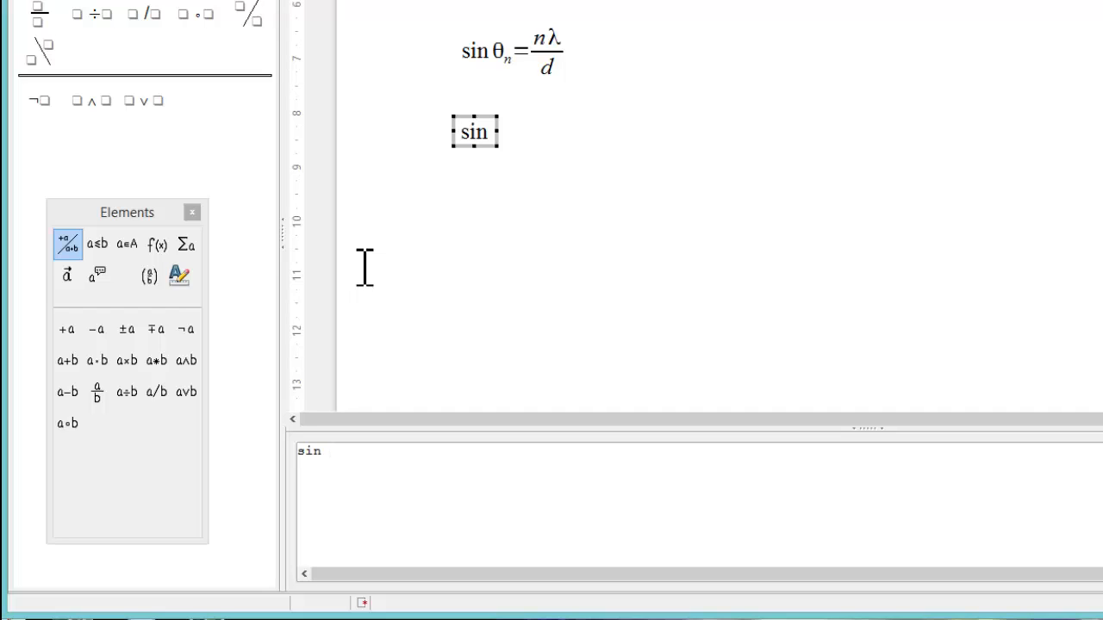
text(%theta)
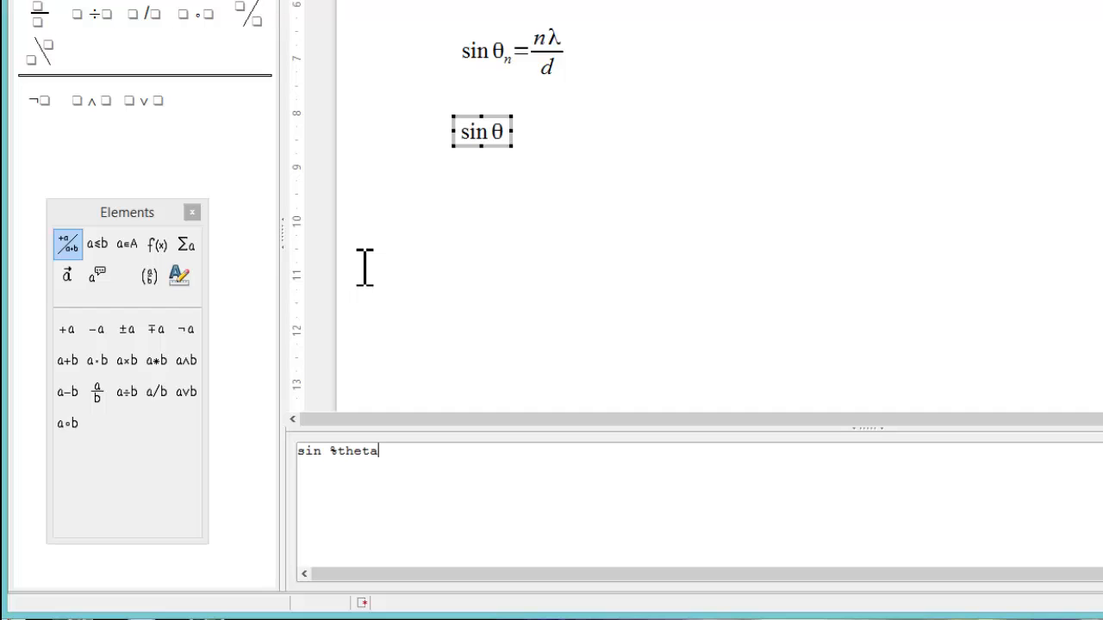
text(%theta_)
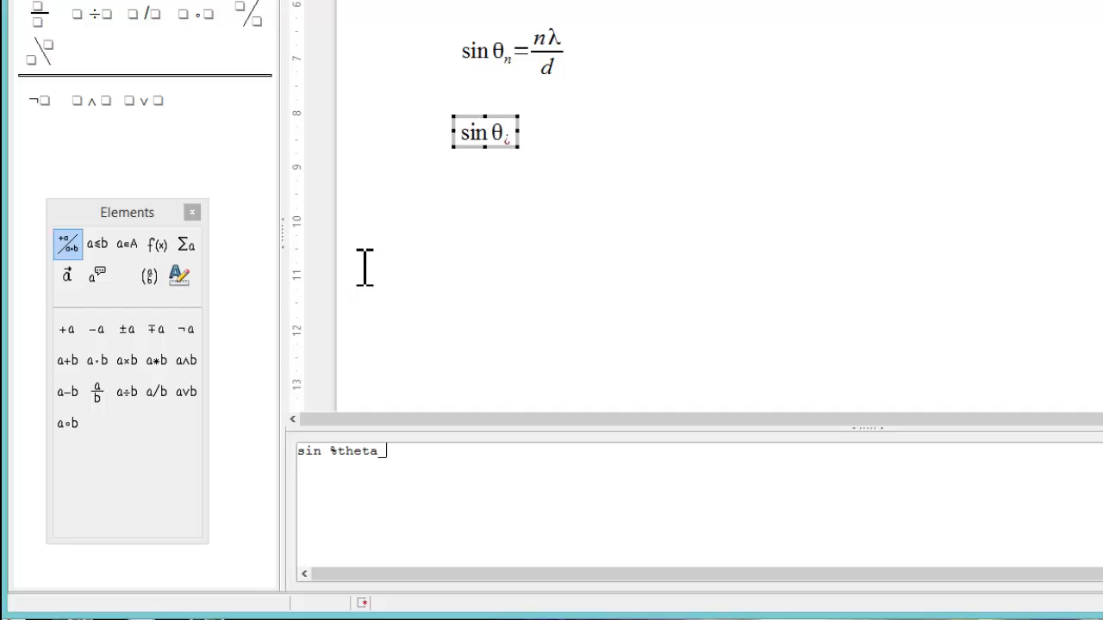
text(n)
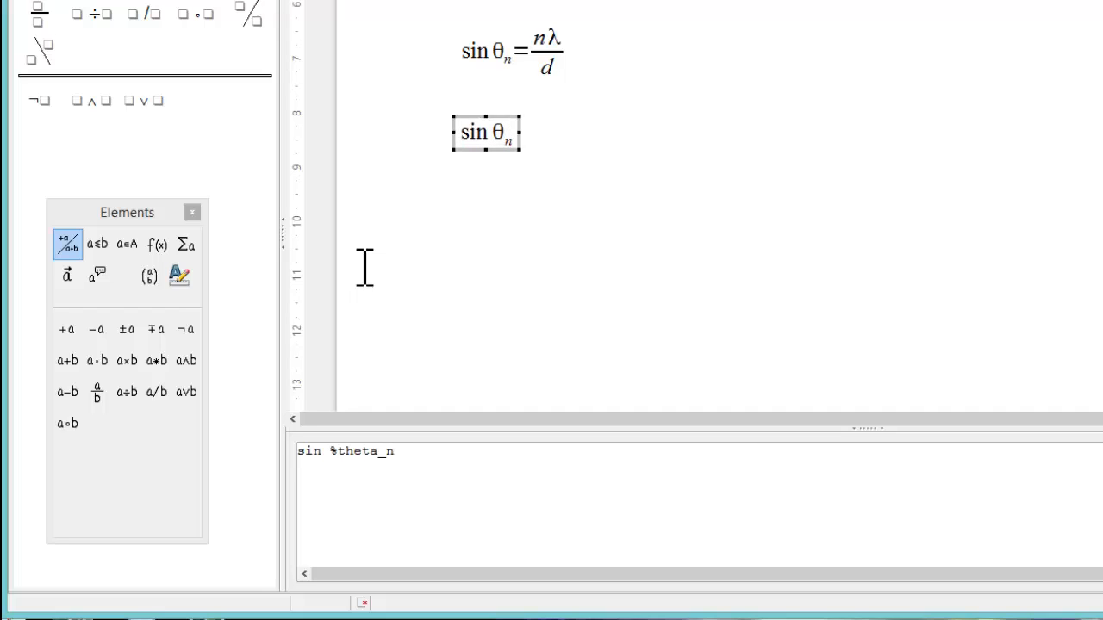
text( = {)
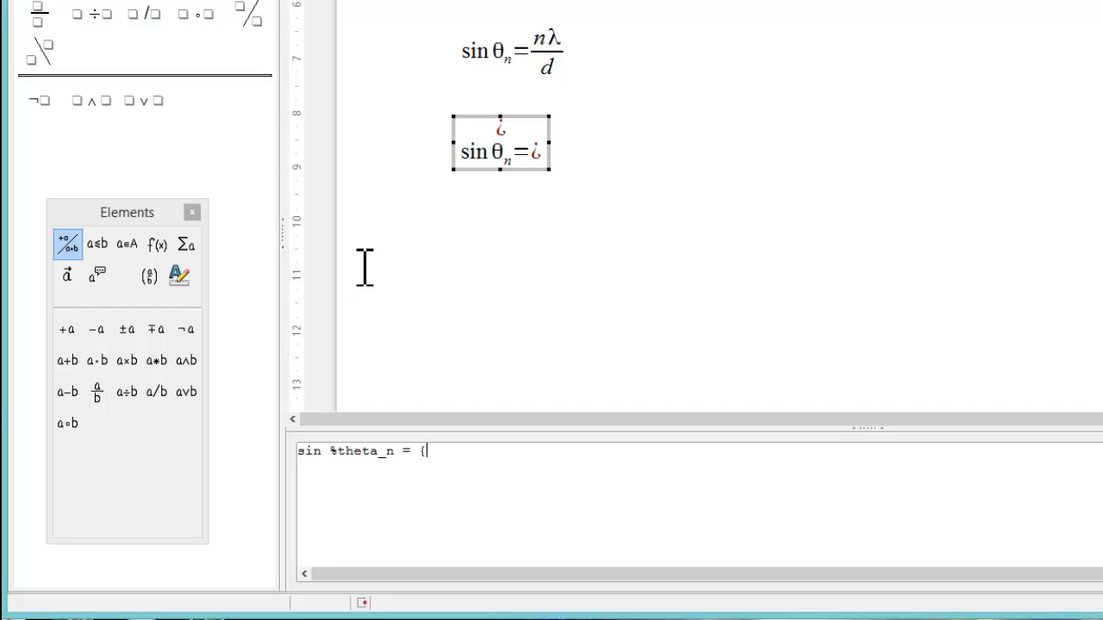
text(n)
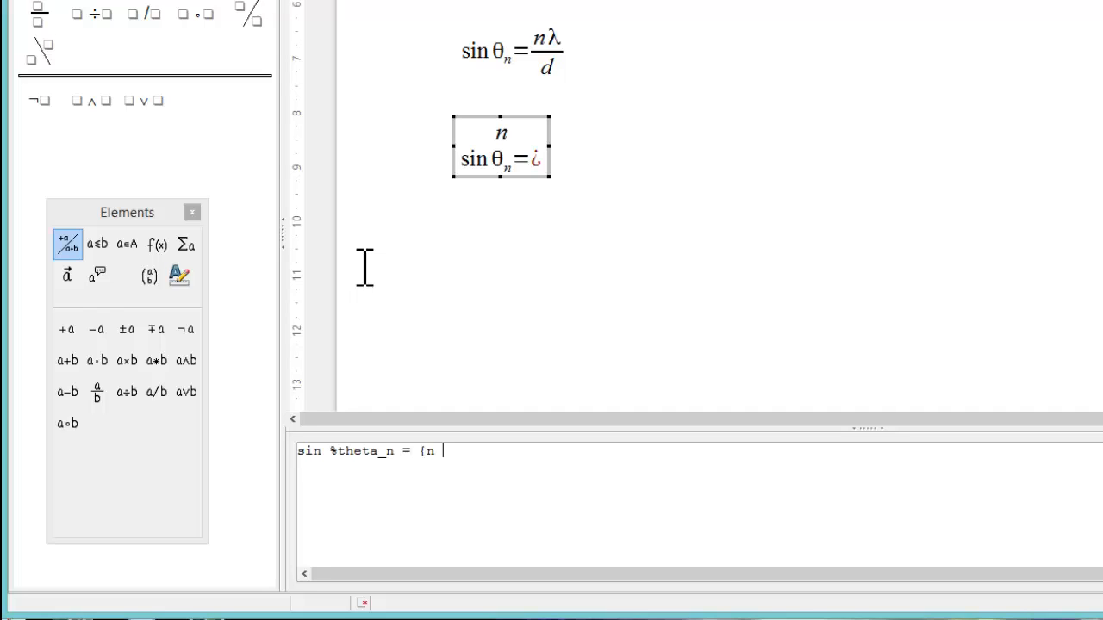
text( %lambda)
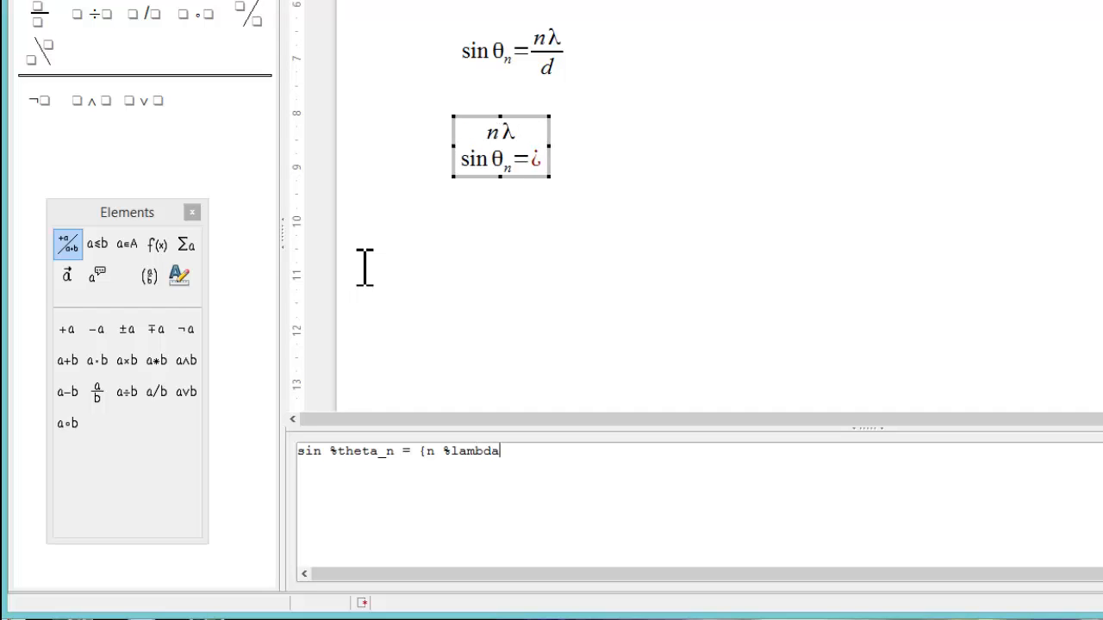
text(} o)
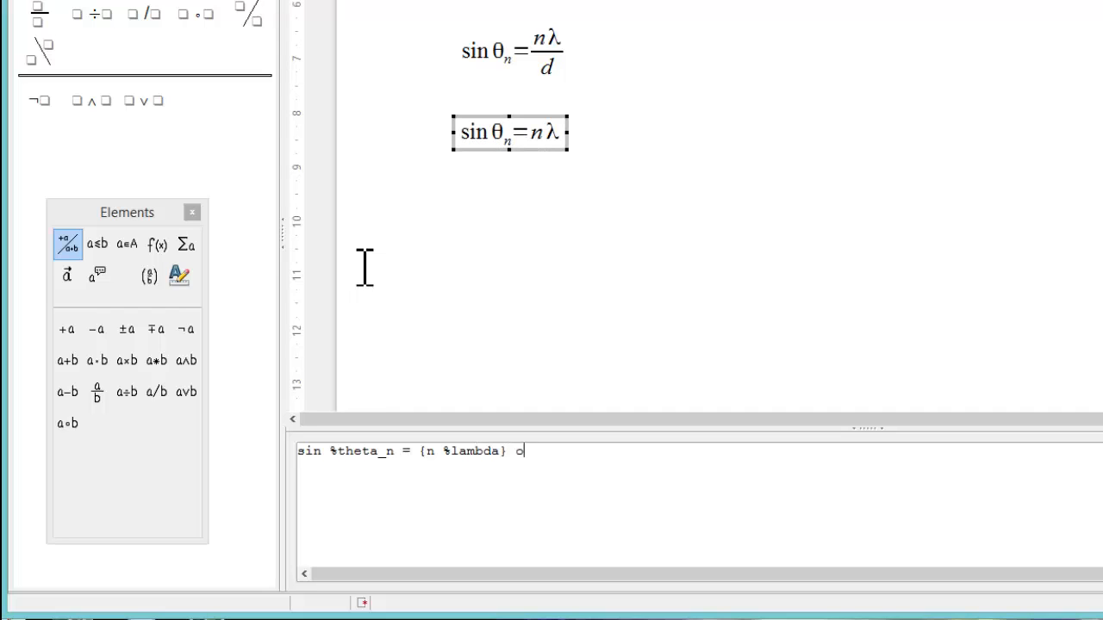
text(ver d)
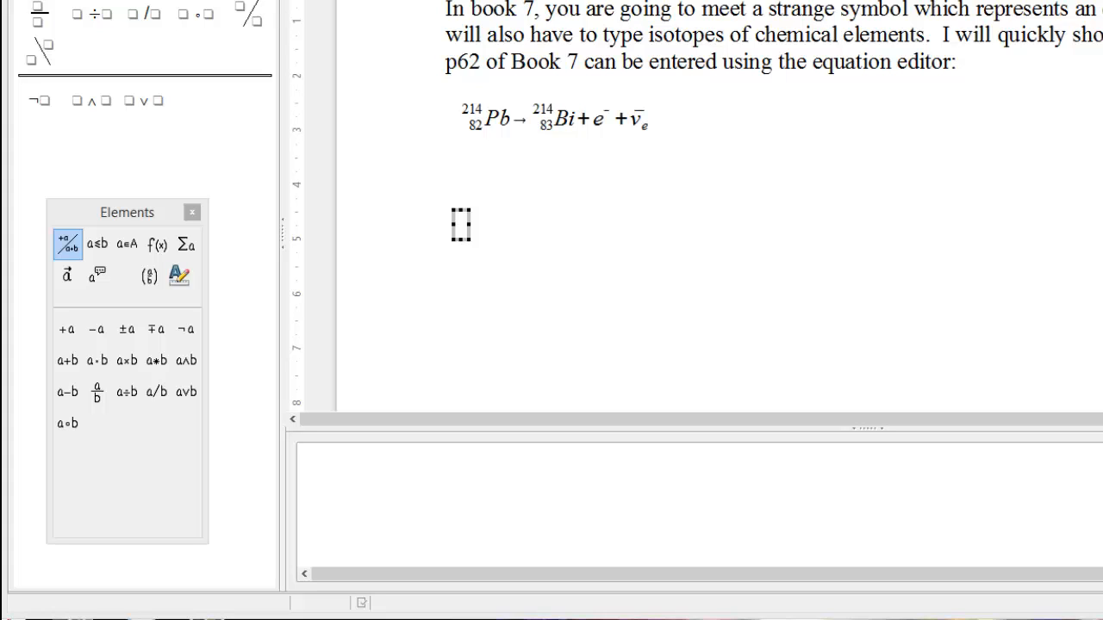
Step: Type 'Pb lsub' in the empty formula's command pane to begin the isotope notation
click(425, 502)
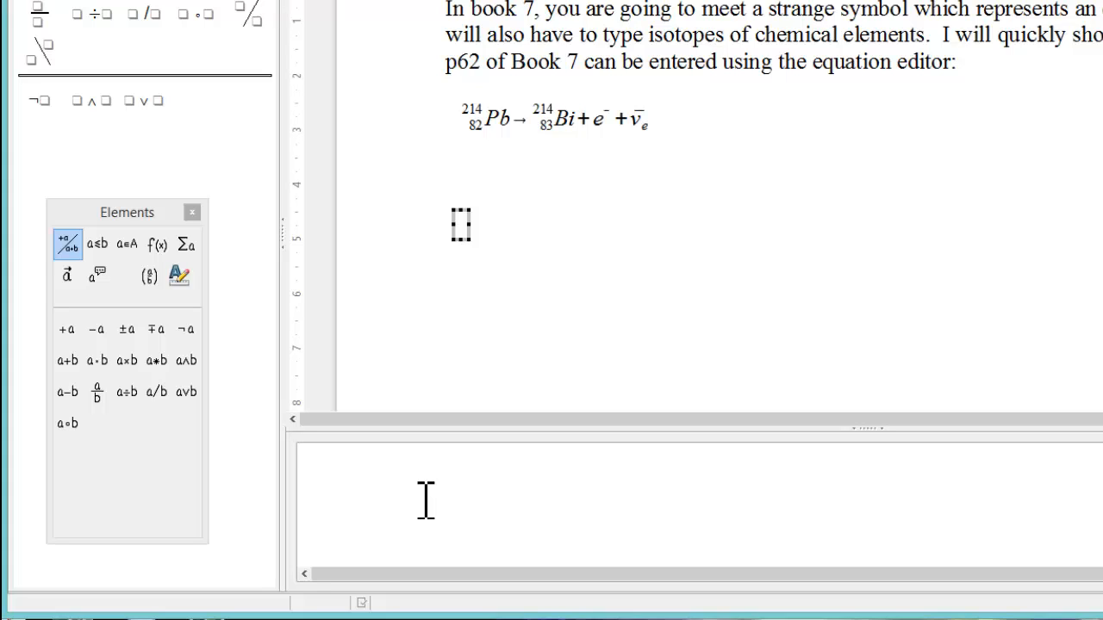
text(Pb)
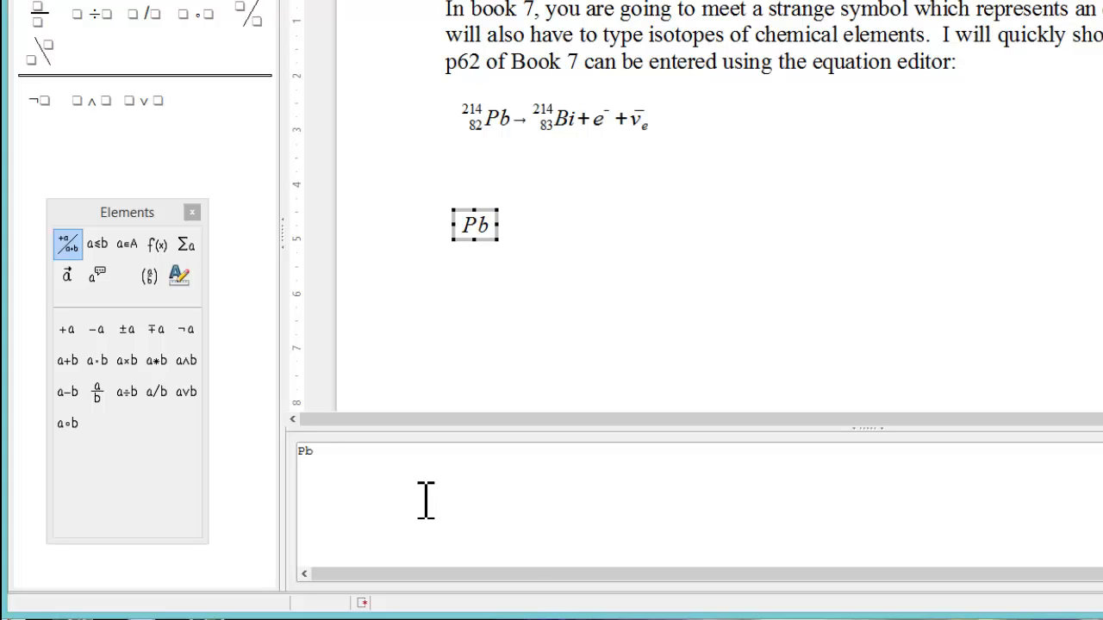
text( lsub)
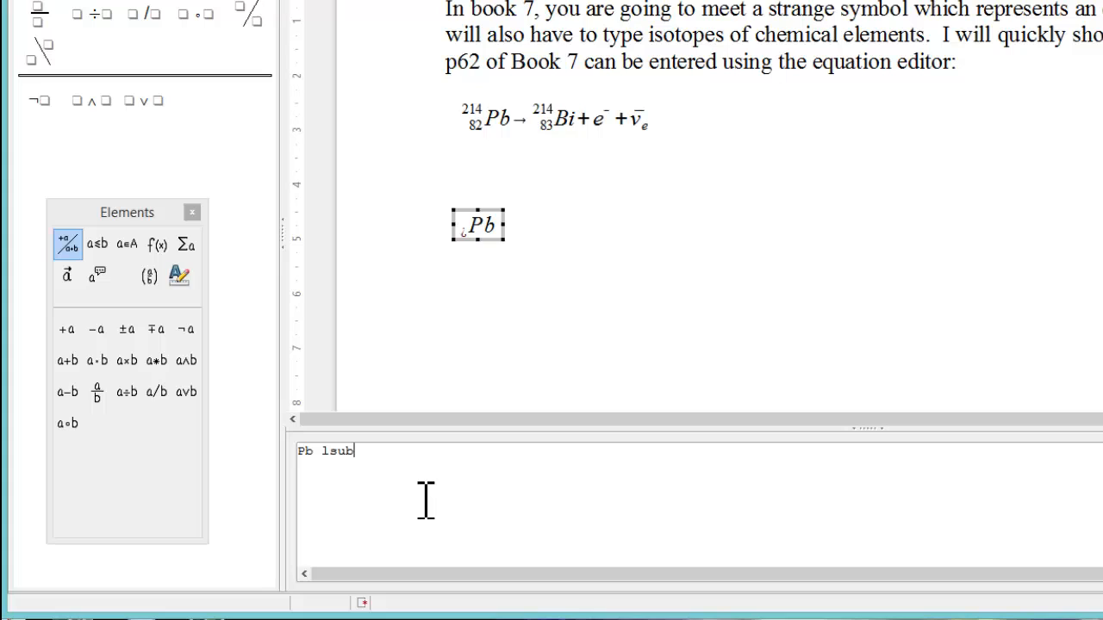